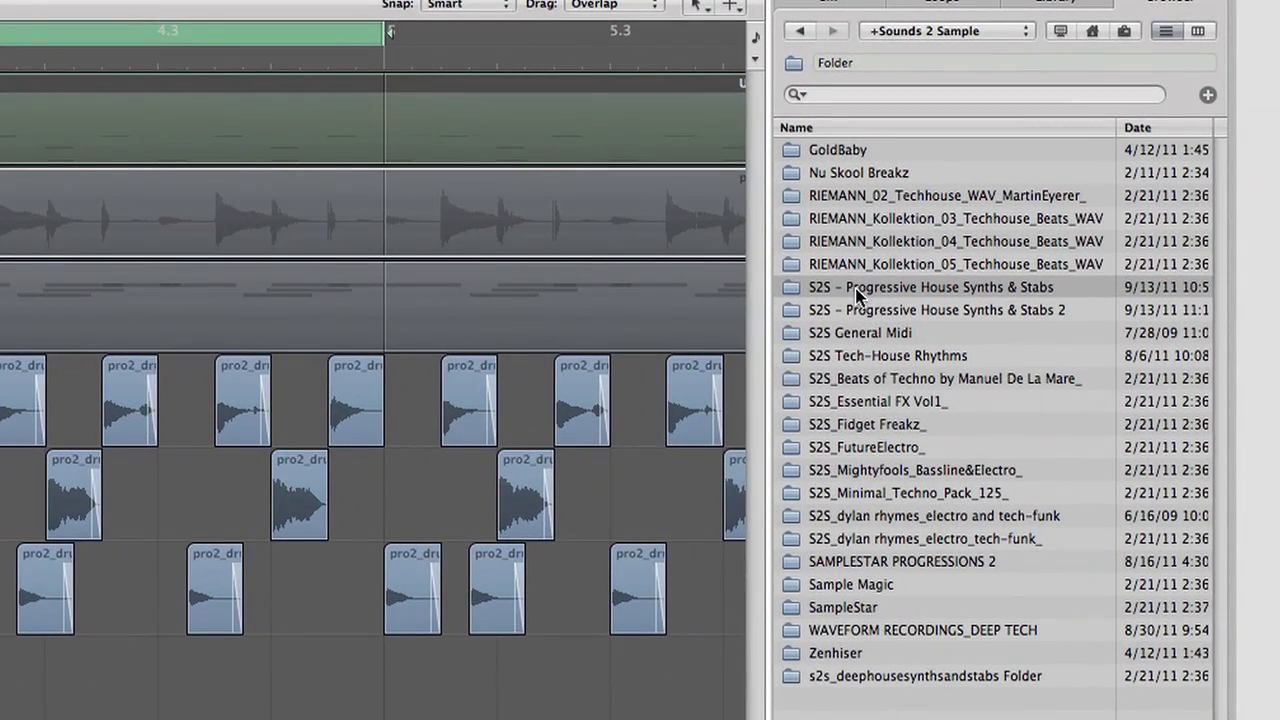
Step: In the Progressive House Synths & Stabs loops folder, preview the aether1–3 loops and select the aether MIDI file
double_click(1040, 289)
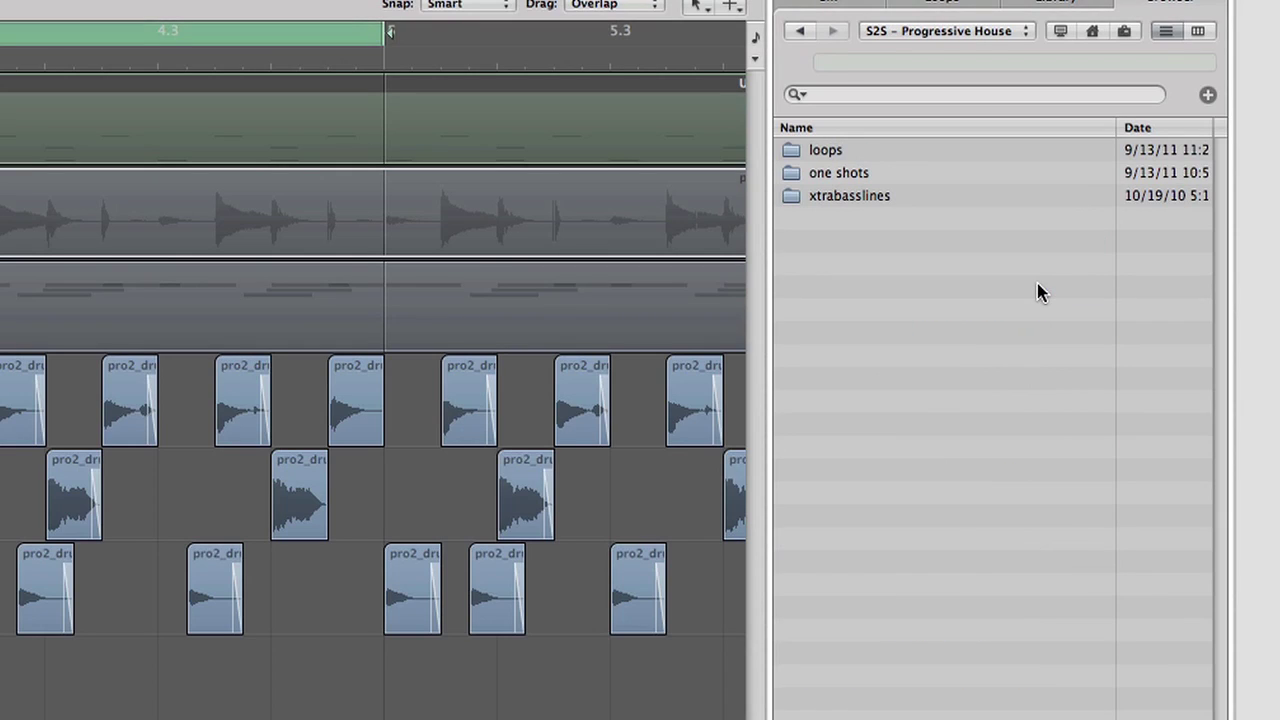
double_click(822, 150)
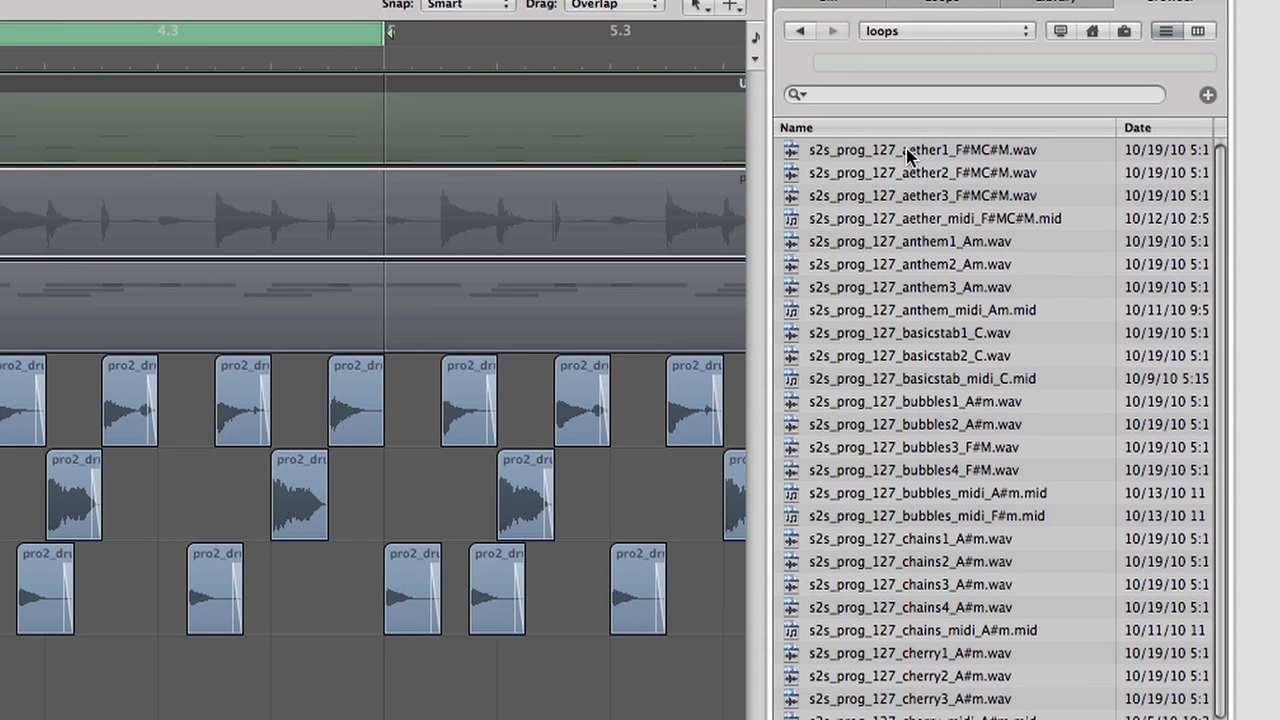
left_click(907, 150)
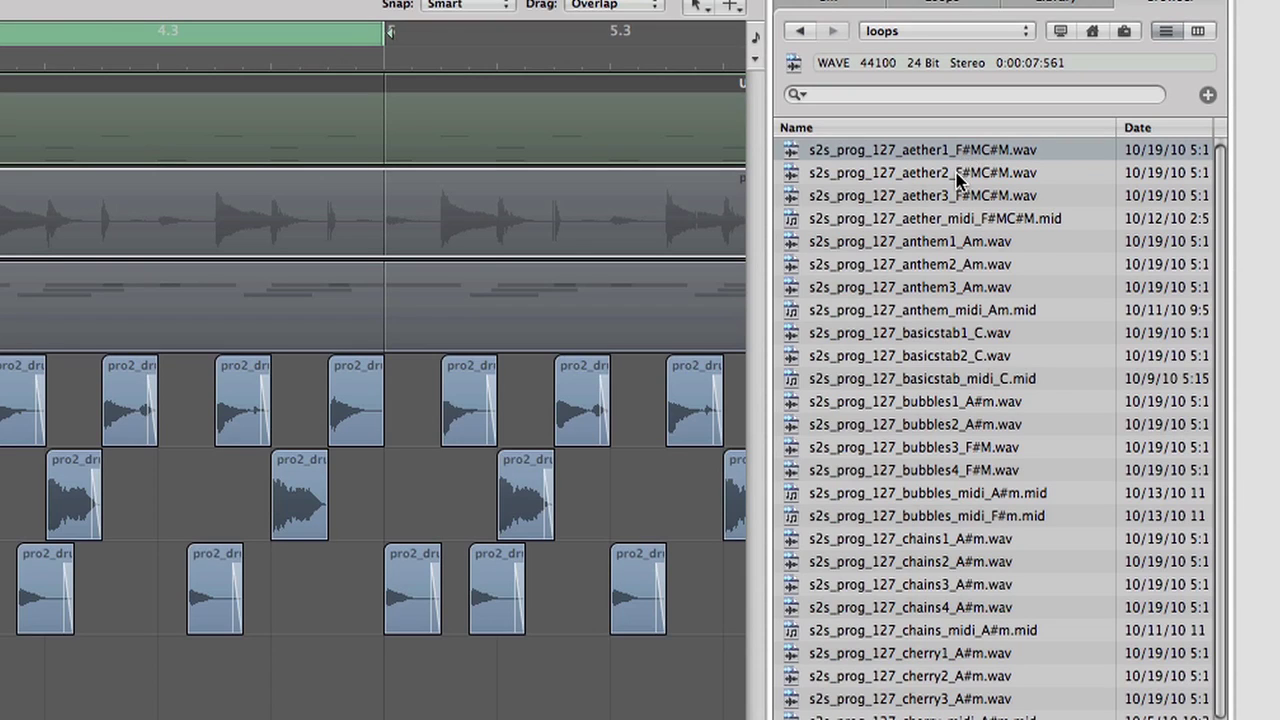
left_click(953, 167)
left_click(957, 196)
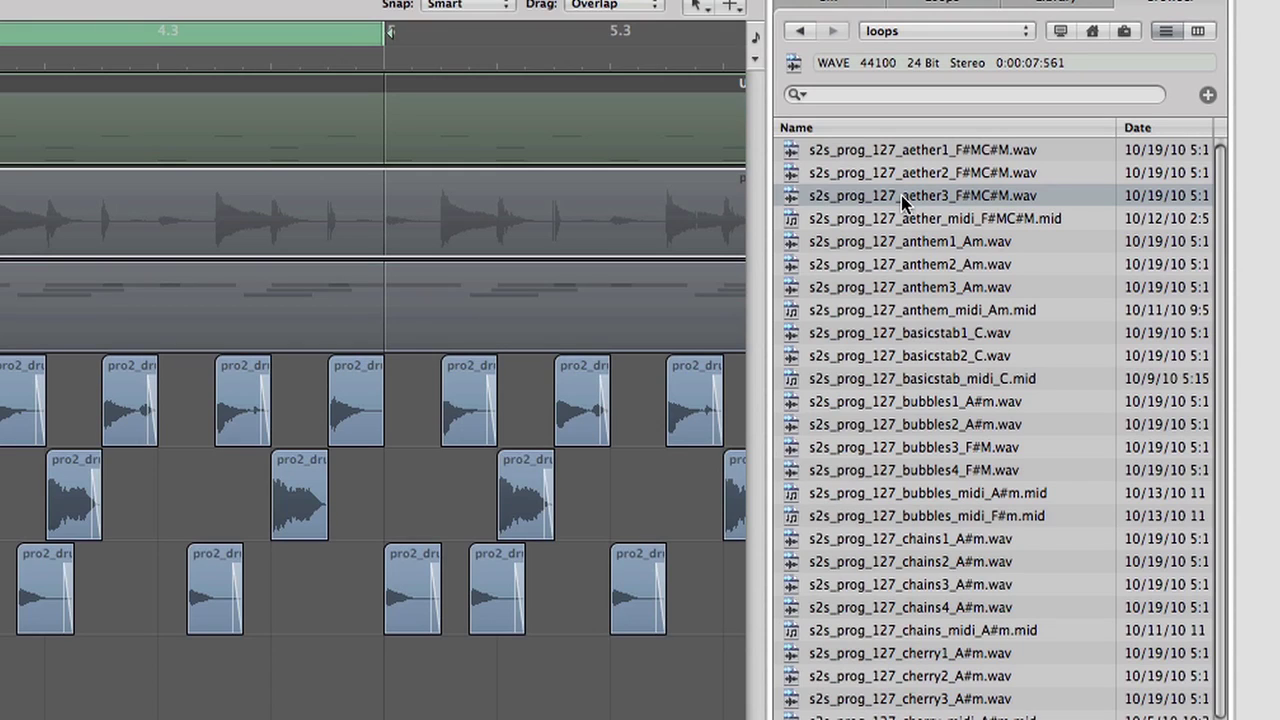
left_click(907, 220)
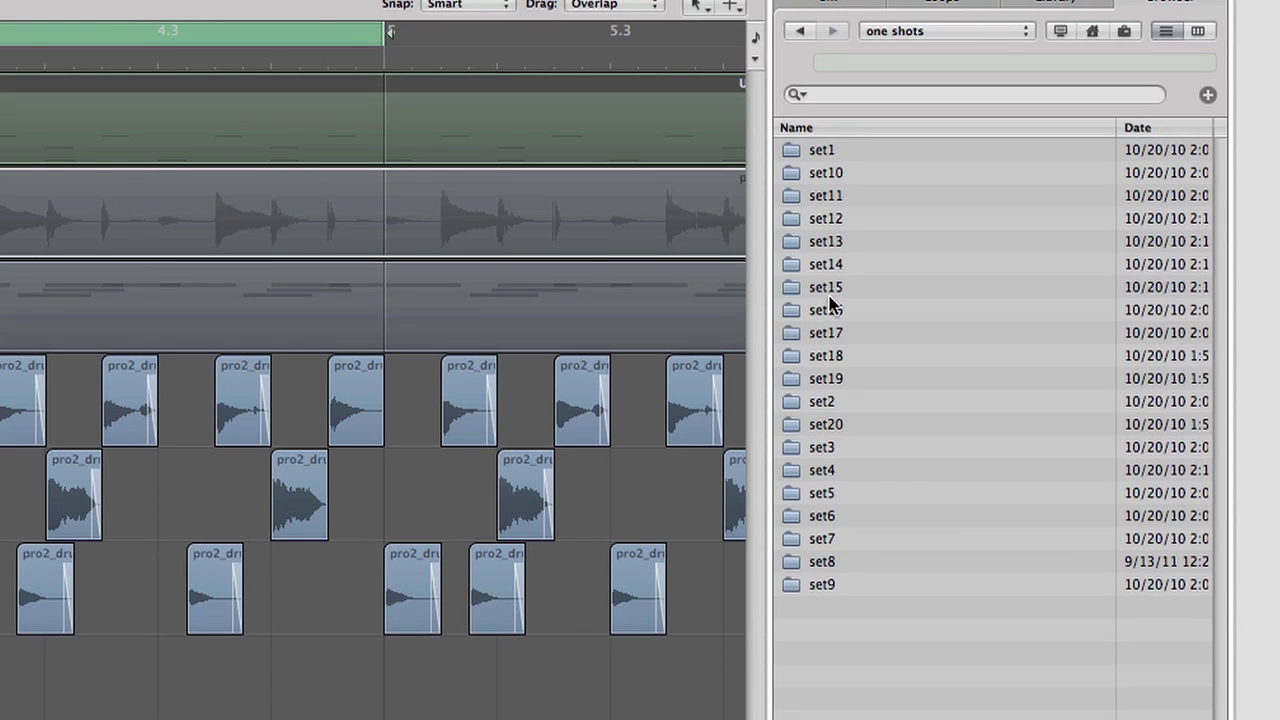
Step: Open the set8 folder and audition the 10_Dm, 11_Am and 12_GM chord one-shots
double_click(822, 562)
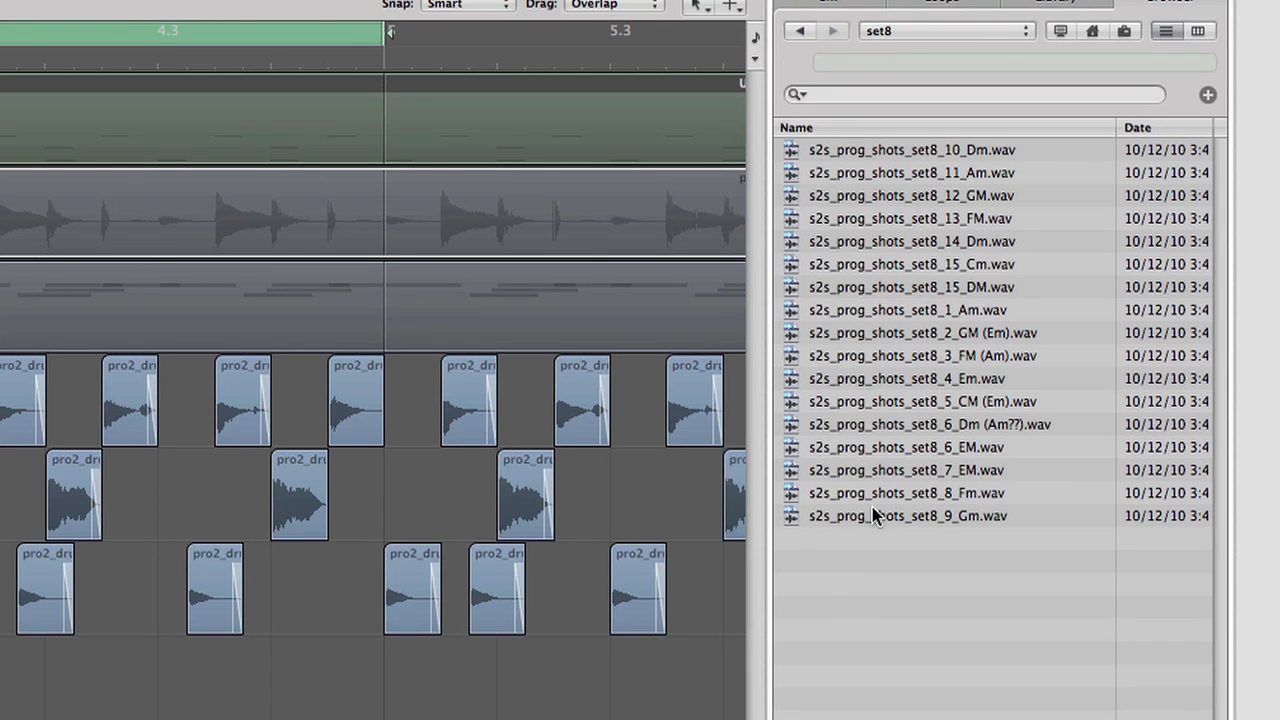
left_click(908, 152)
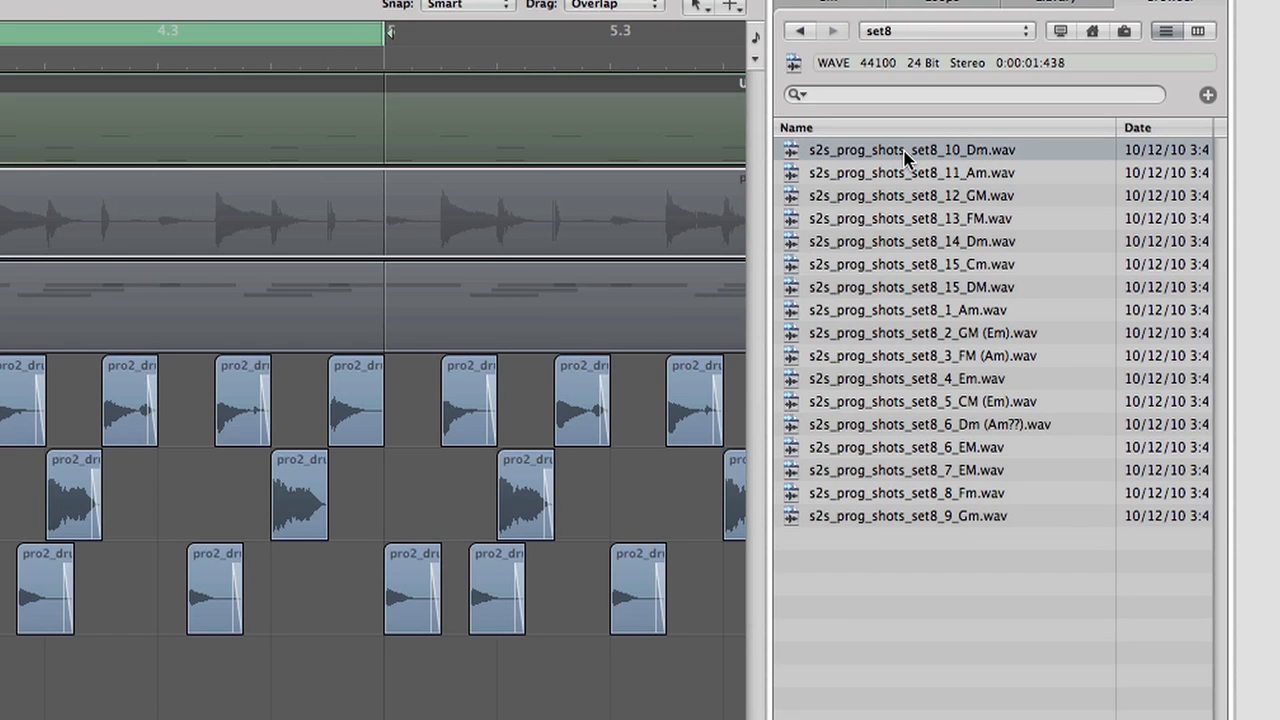
left_click(889, 174)
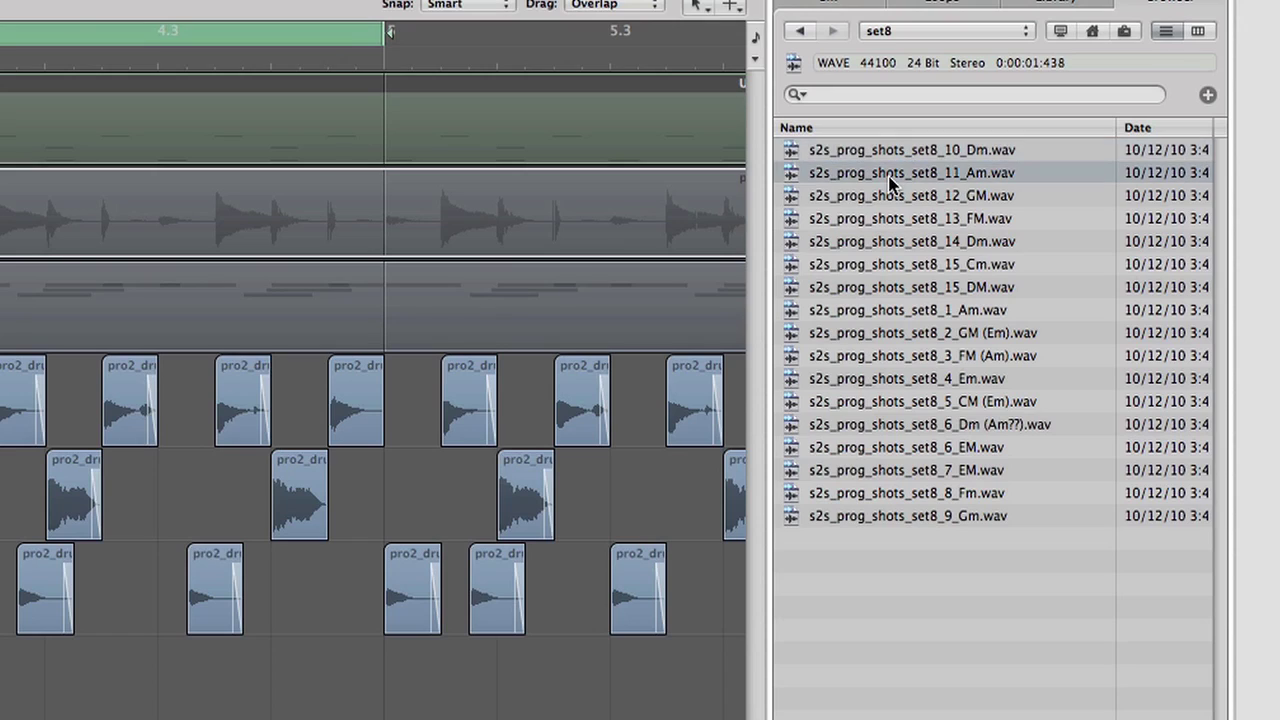
left_click(889, 197)
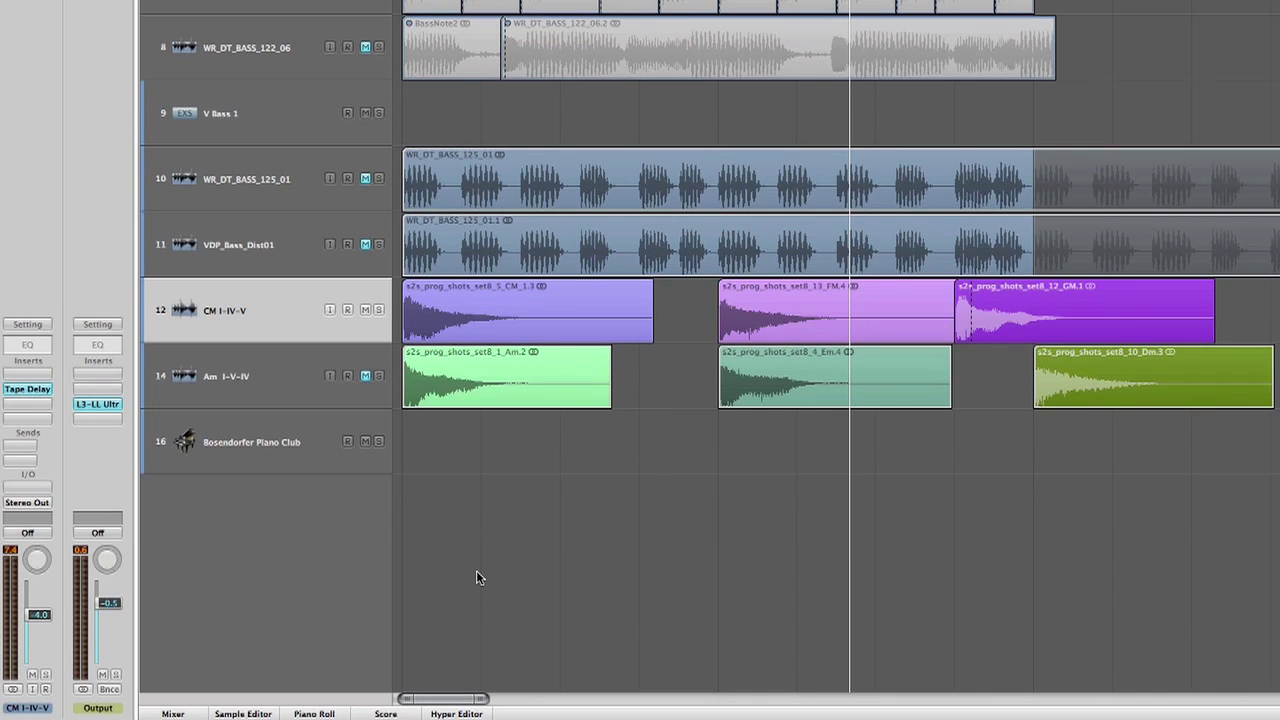
Step: Play back the chord tracks, then add the empty Audio 14 track below CM I-IV-V
key("space")
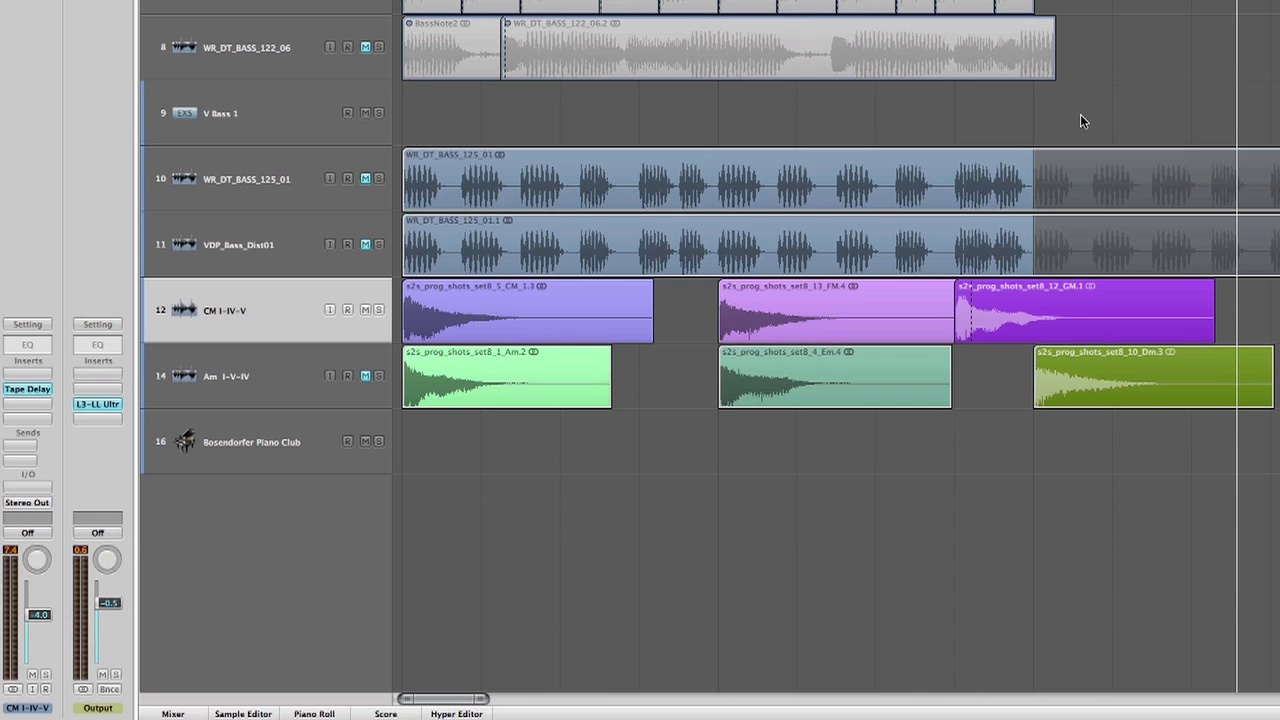
key("space")
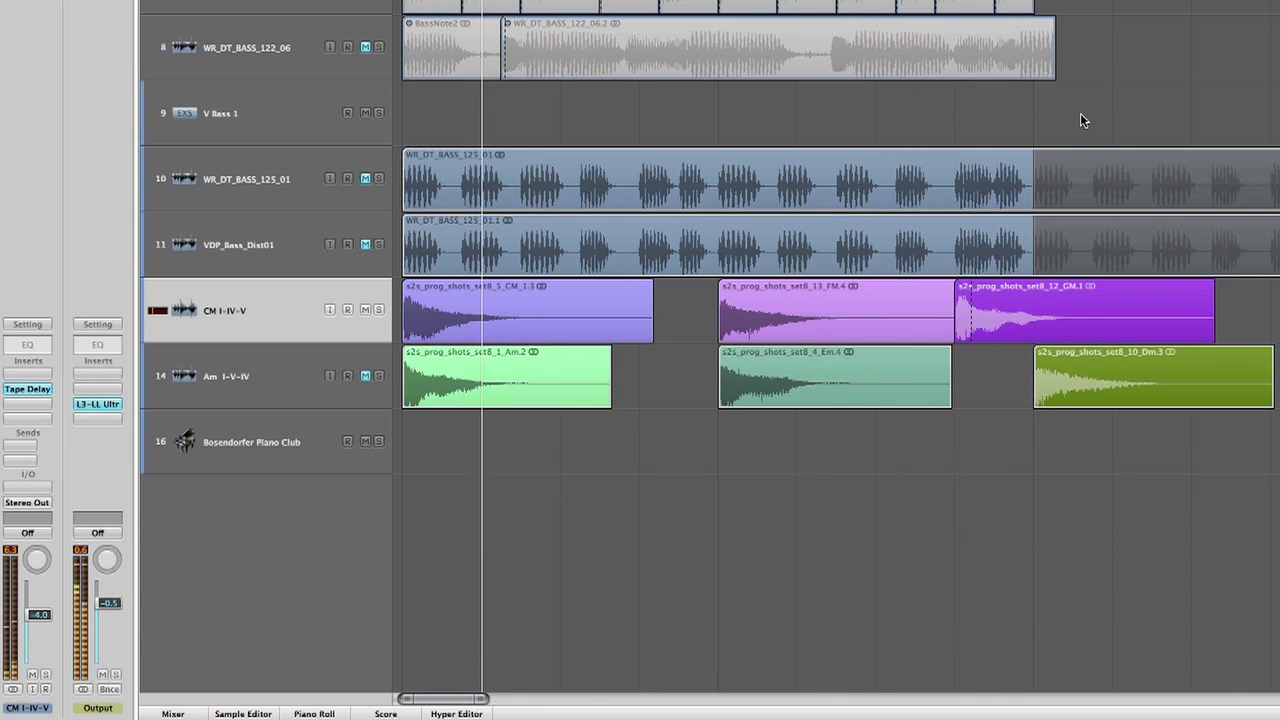
key("space")
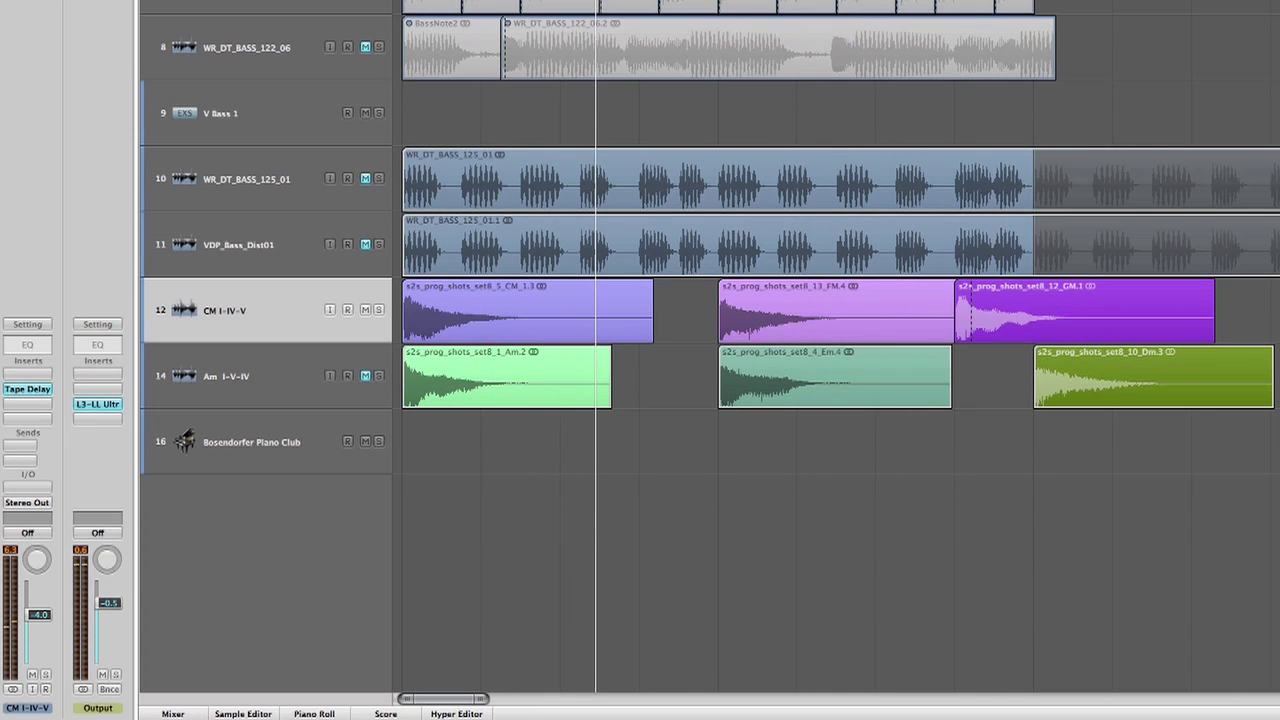
key("super+d")
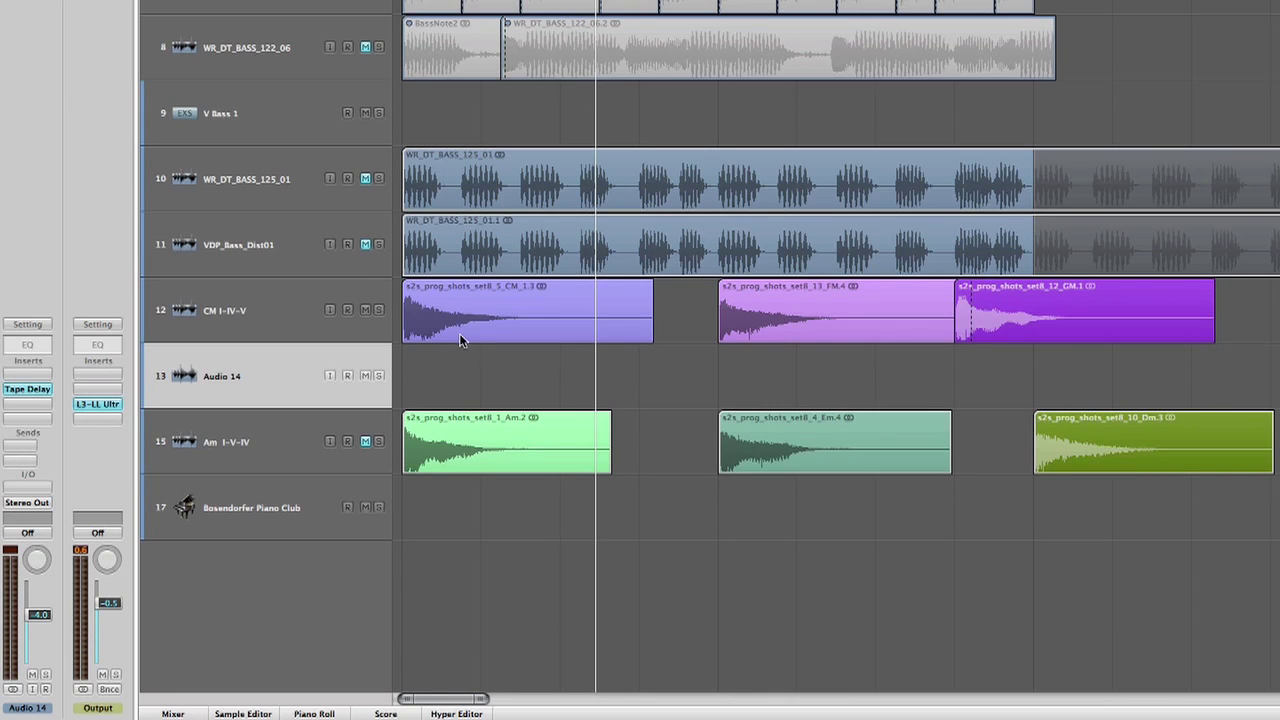
Step: Copy the CM, FM and GM chords onto Audio 14, mute CM I-IV-V, and play
left_click_drag(460, 320, 543, 376)
left_click(905, 361)
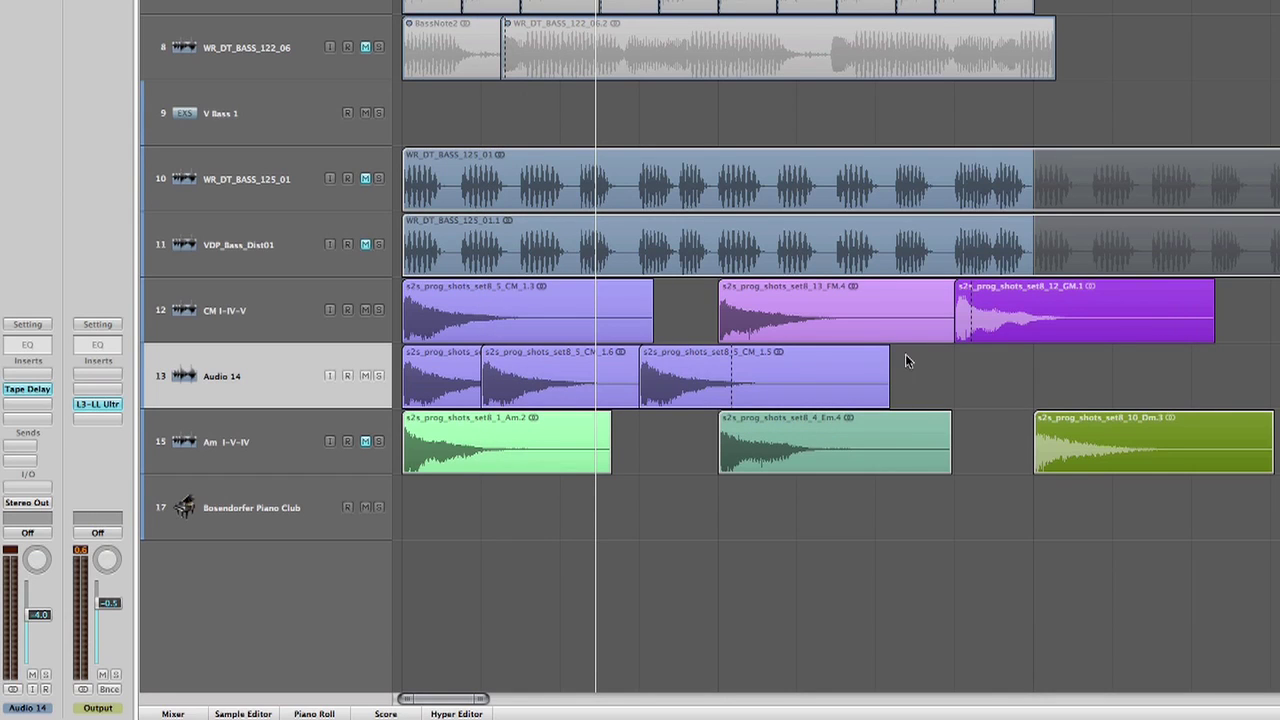
left_click_drag(804, 317, 948, 377)
left_click_drag(1024, 324, 1024, 378)
left_click(366, 311)
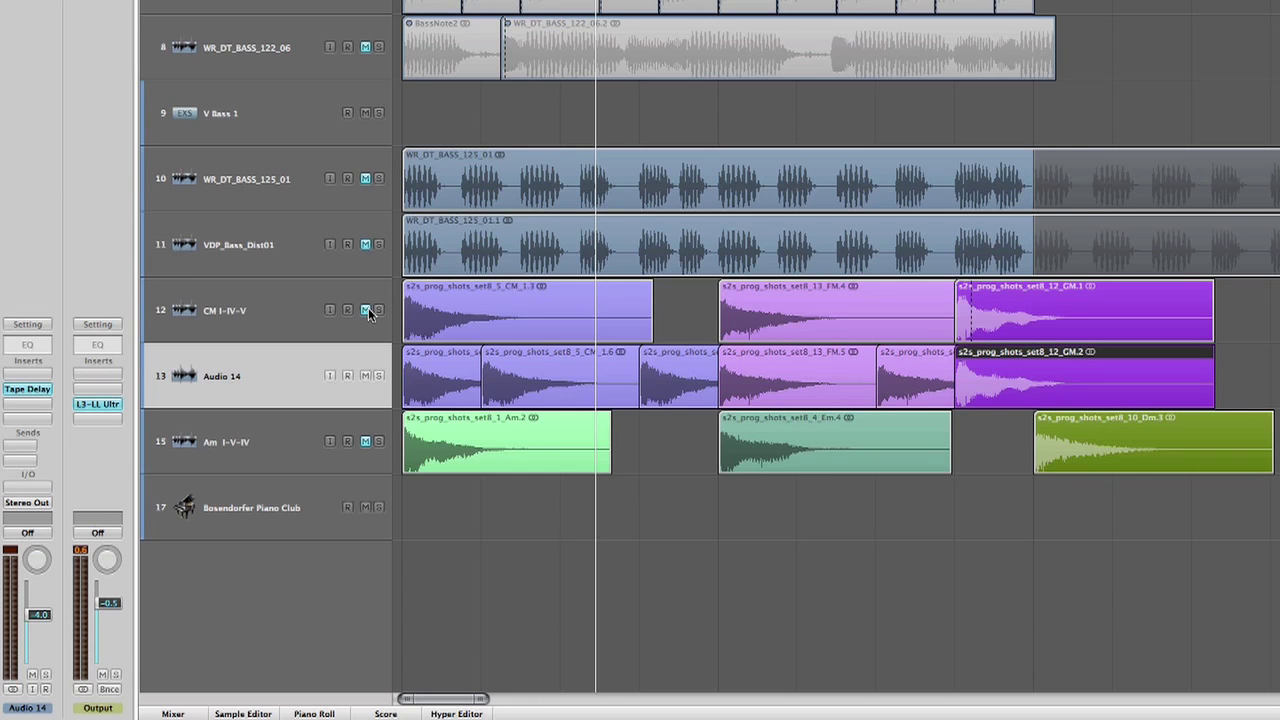
key("space")
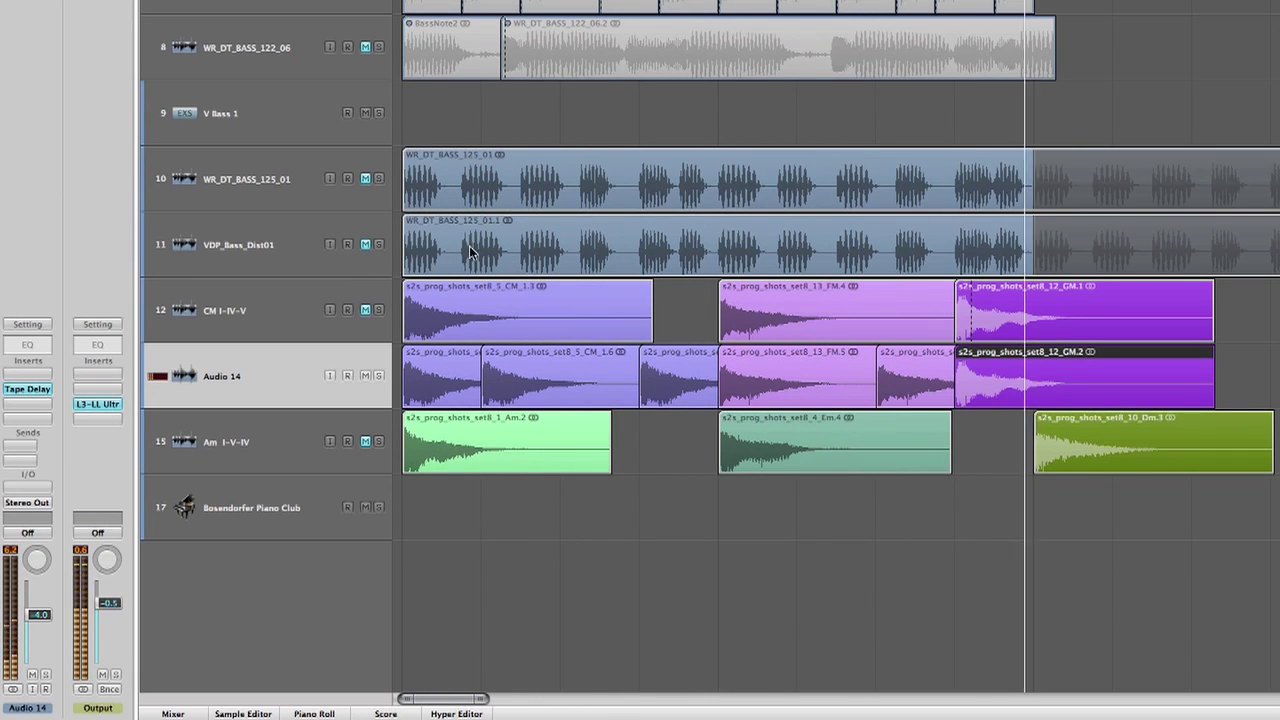
Step: Move the CM_1.6 copy later and shift a later chord copy earlier on Audio 14
left_click_drag(525, 370, 718, 386)
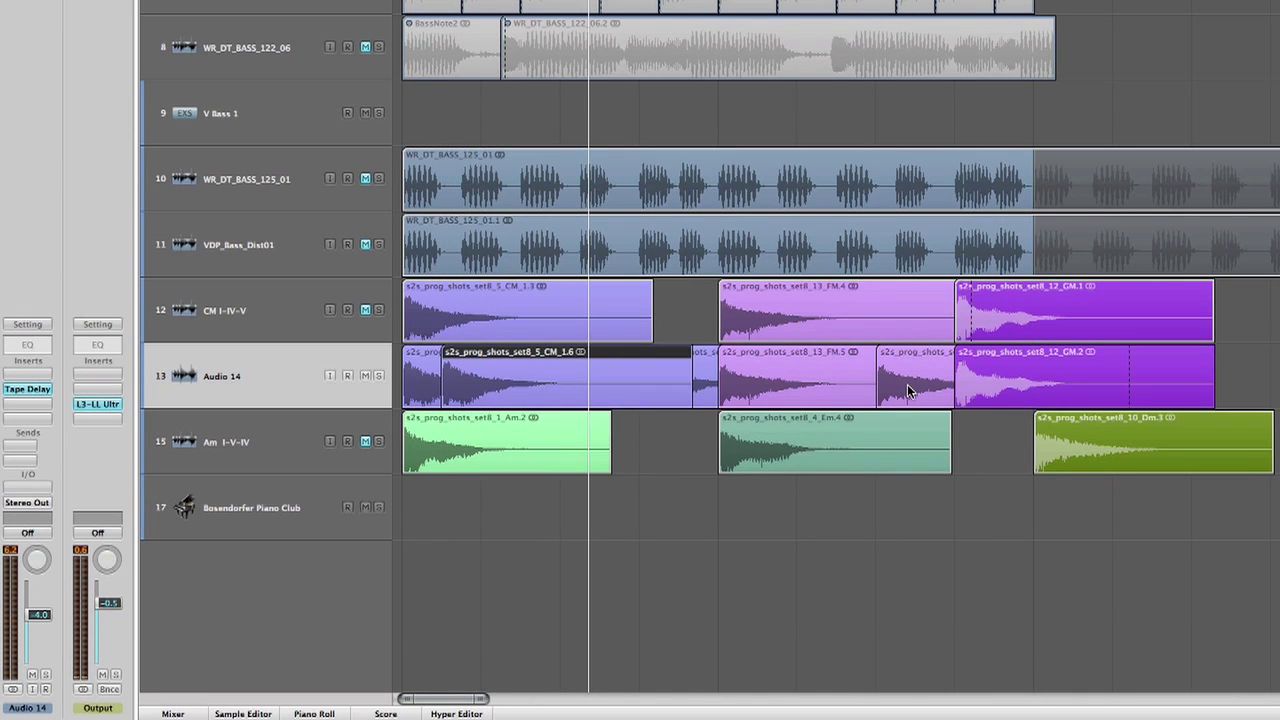
left_click_drag(907, 384, 866, 386)
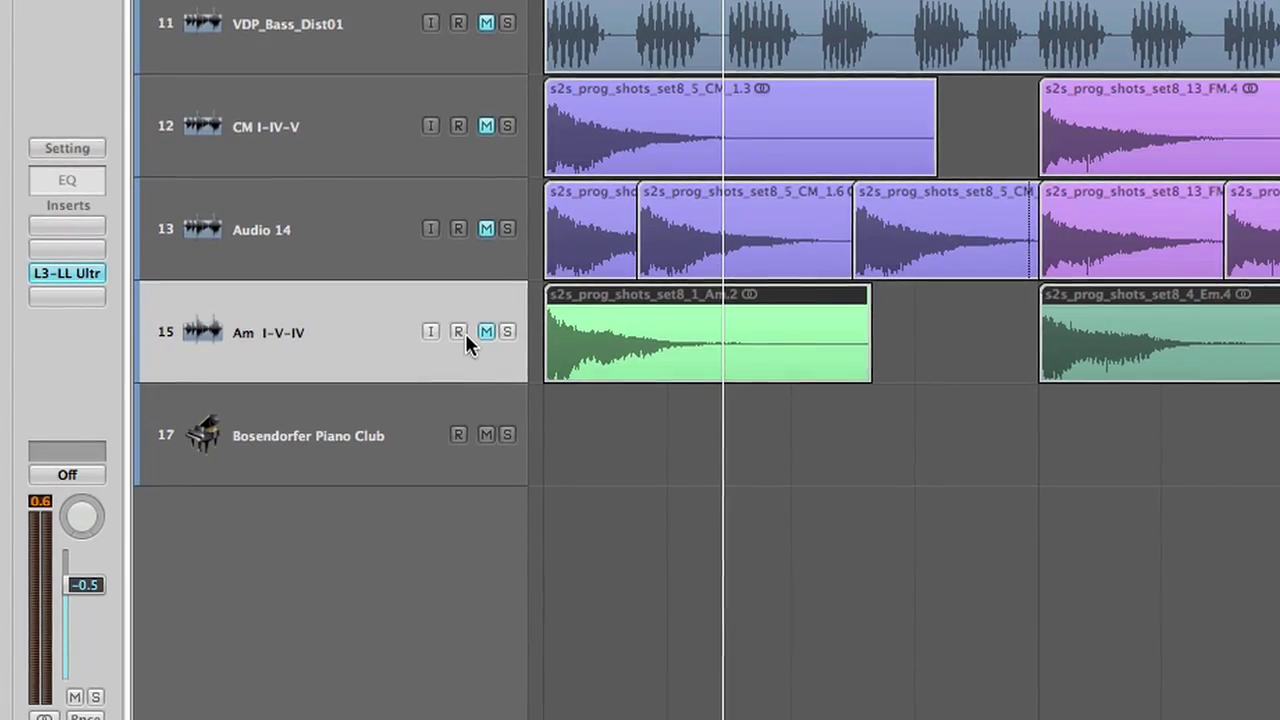
left_click(486, 331)
left_click(486, 331)
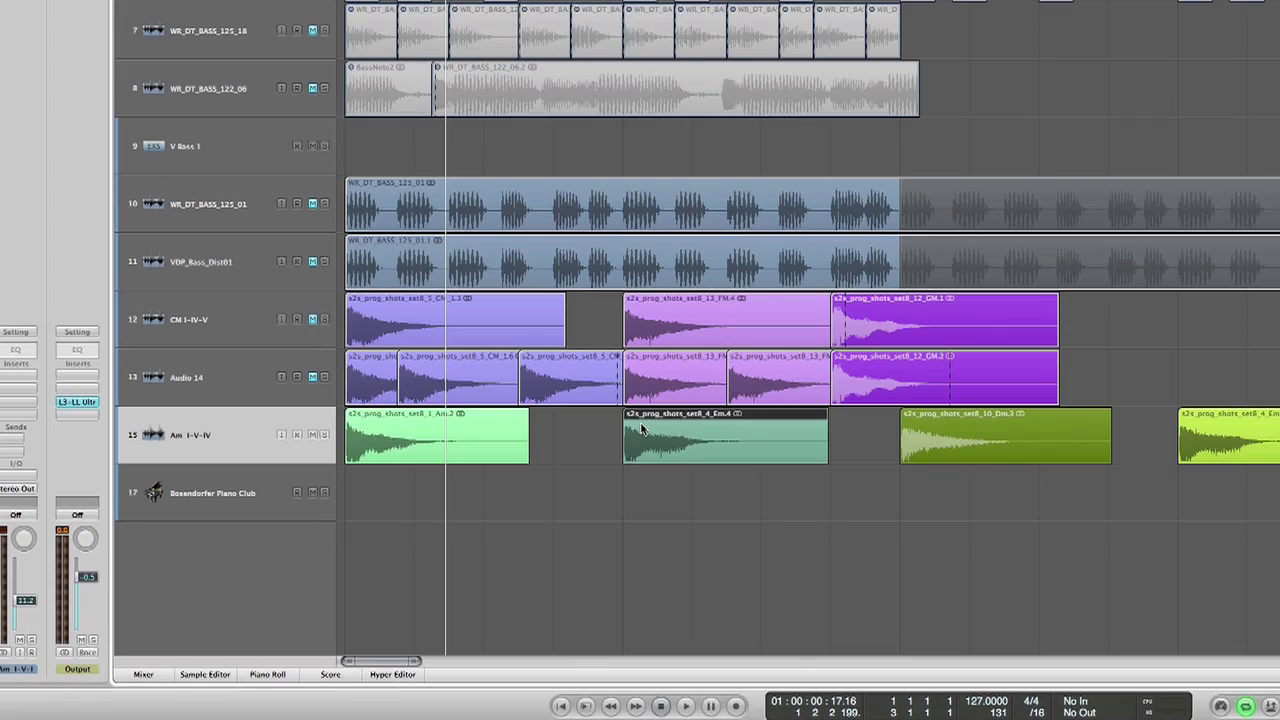
Step: Select the Dm.3 and rightmost Em chord regions, then play the arrangement
left_click(964, 430)
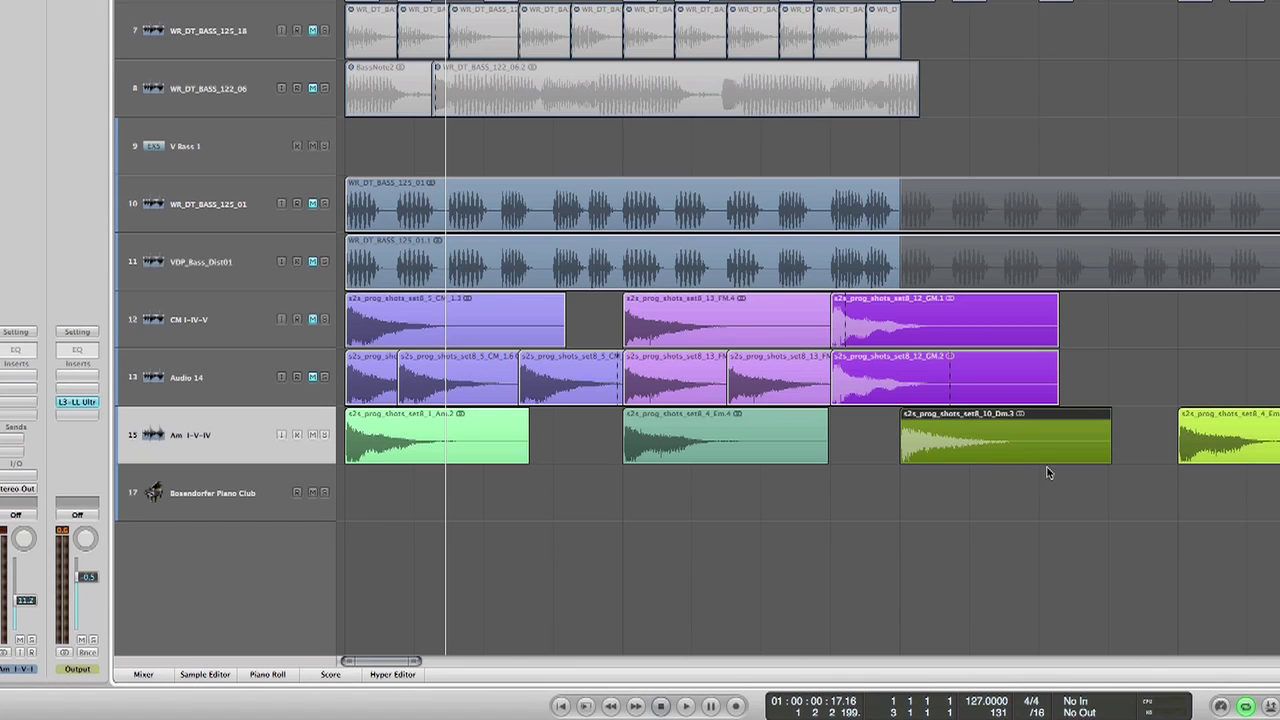
left_click(1212, 452)
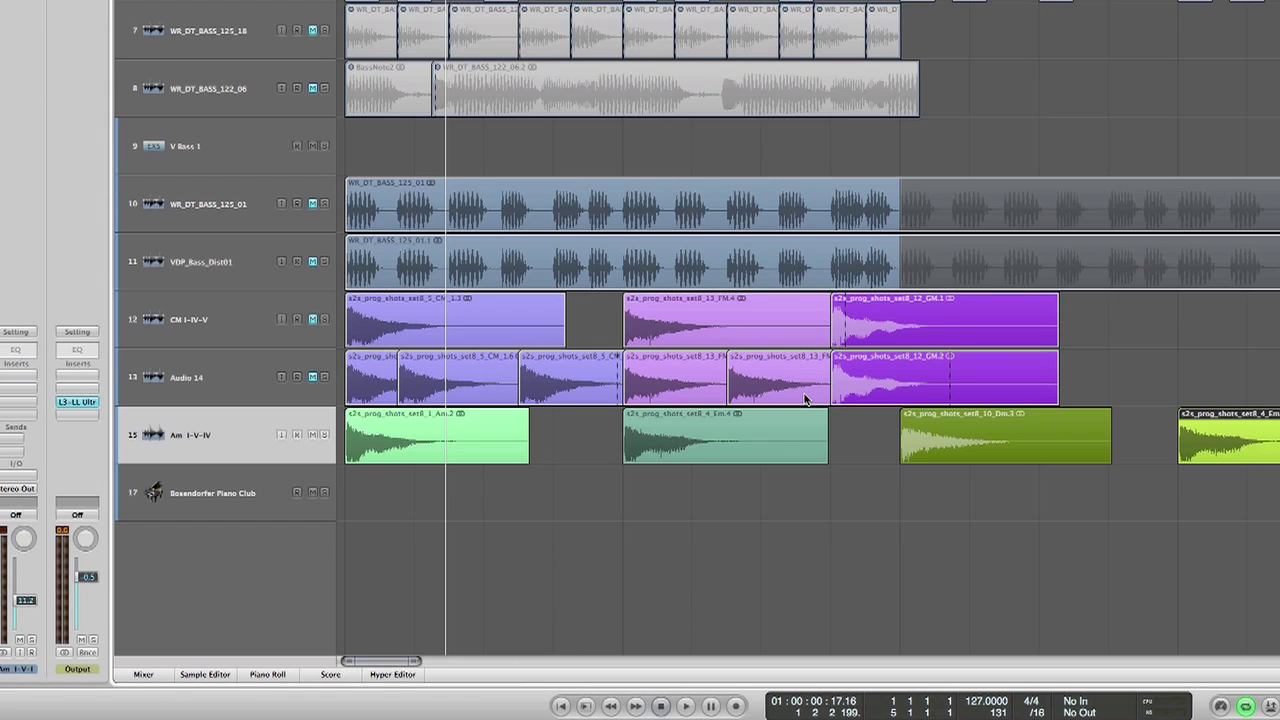
key("space")
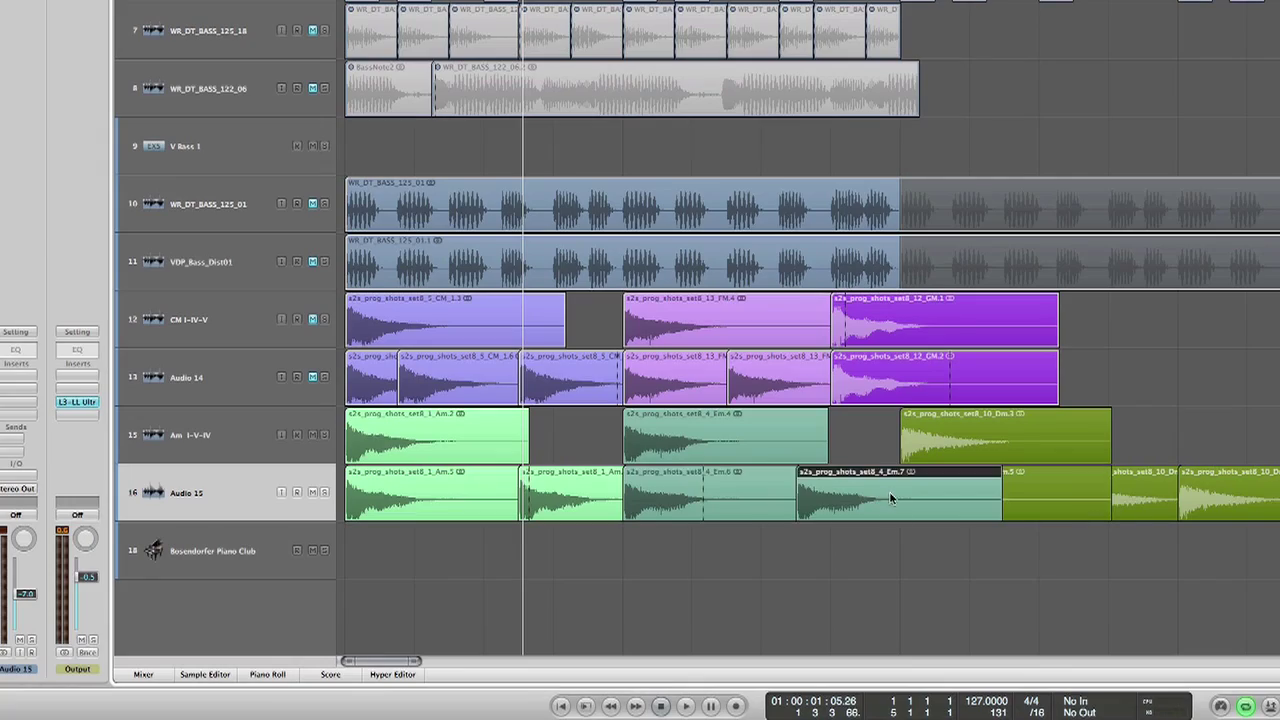
Step: Mute the Am I-V-IV track and play the arrangement to hear Audio 15's rhythm
left_click(313, 435)
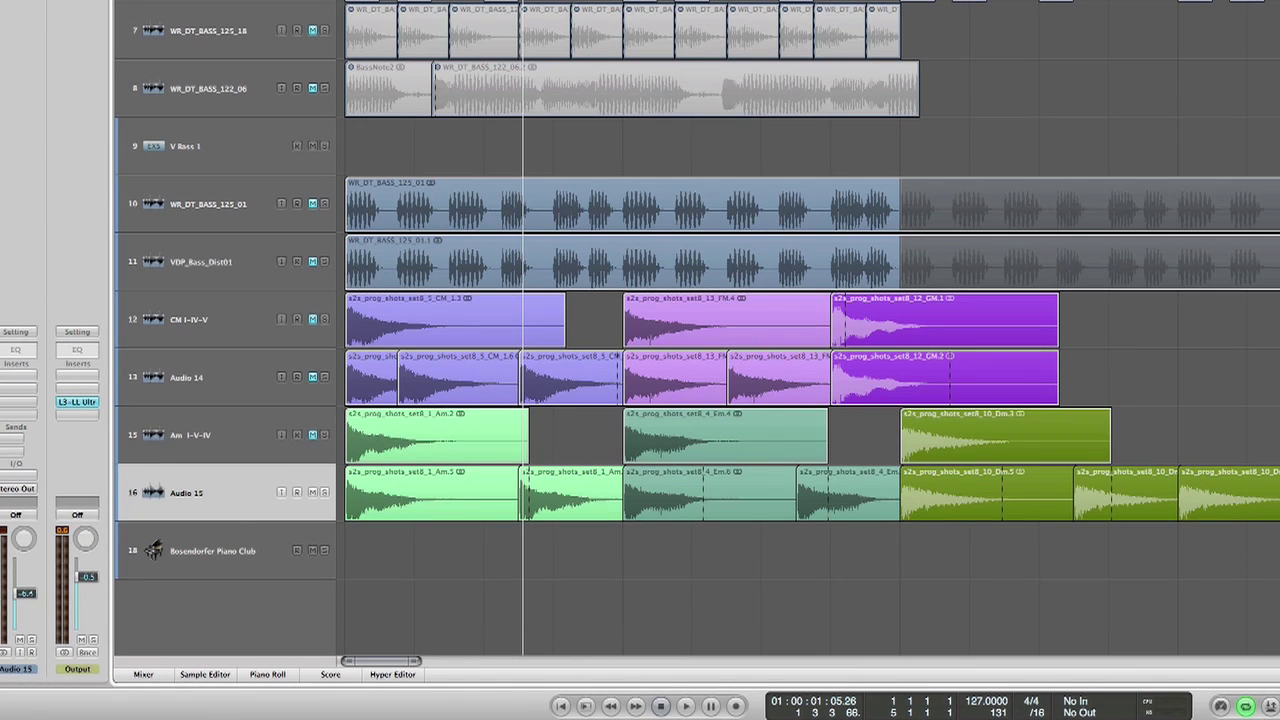
key("space")
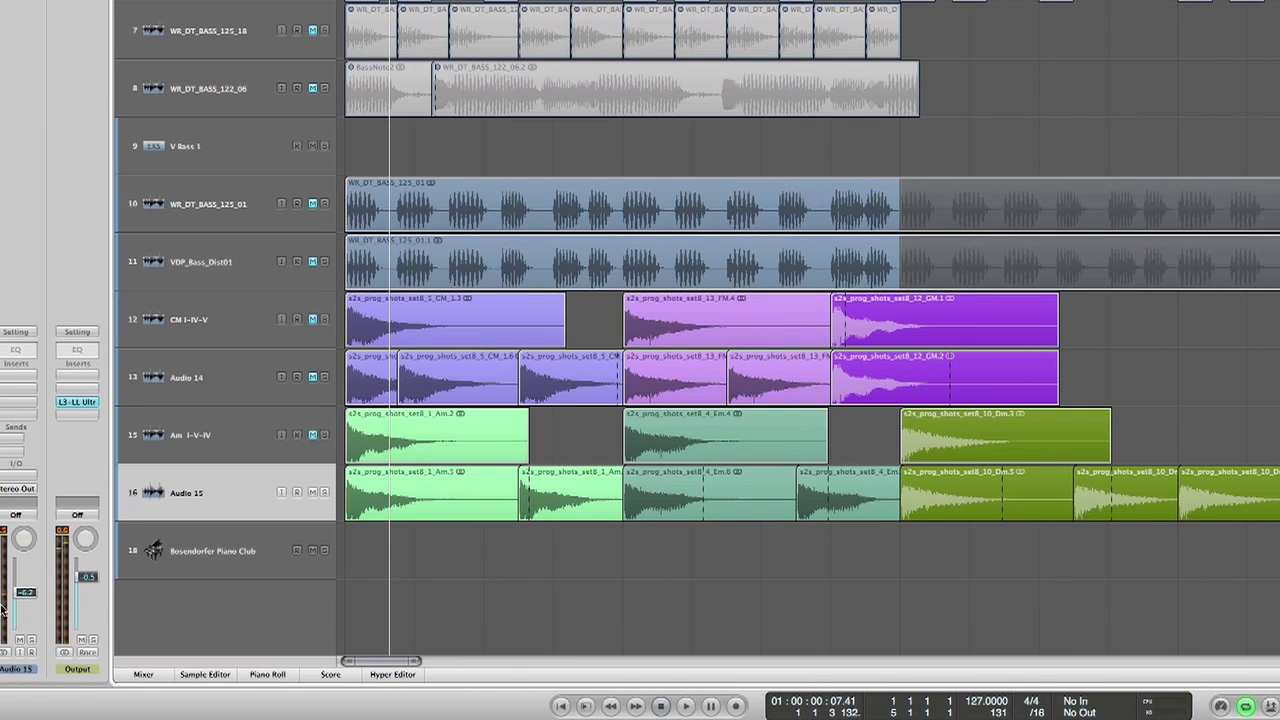
Step: Select the V Bass 1 track in the track list
left_click(242, 154)
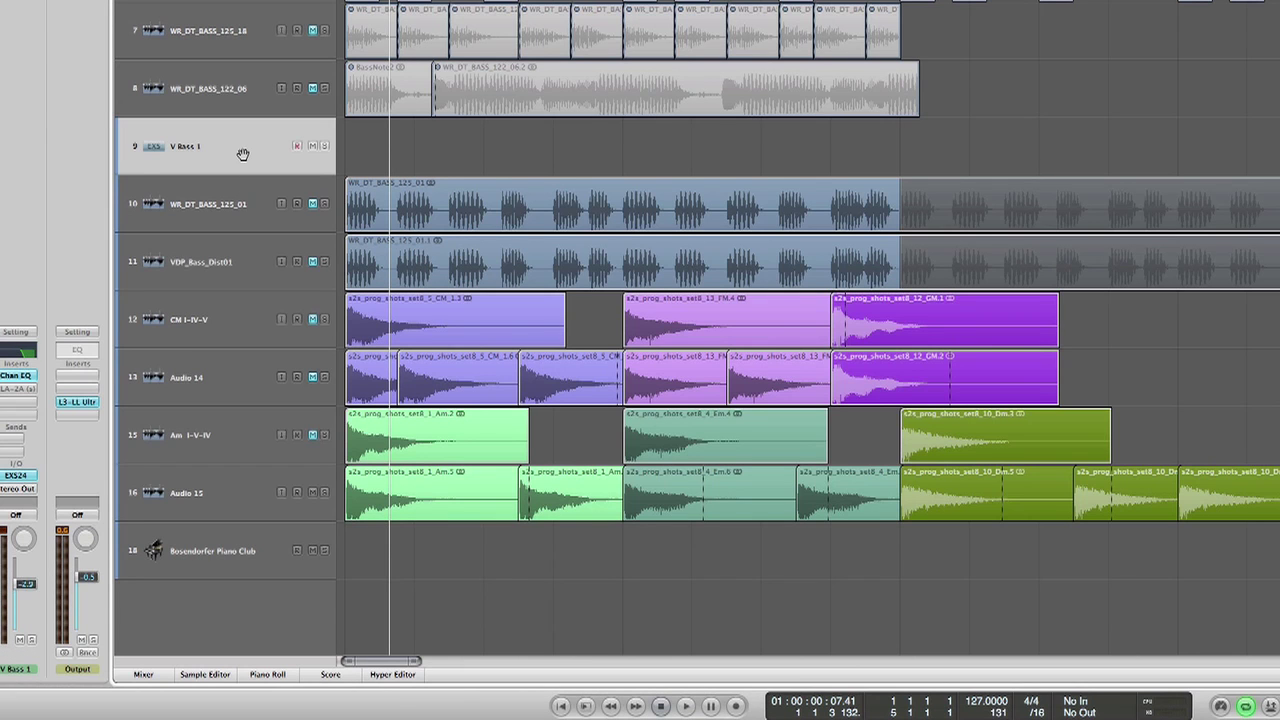